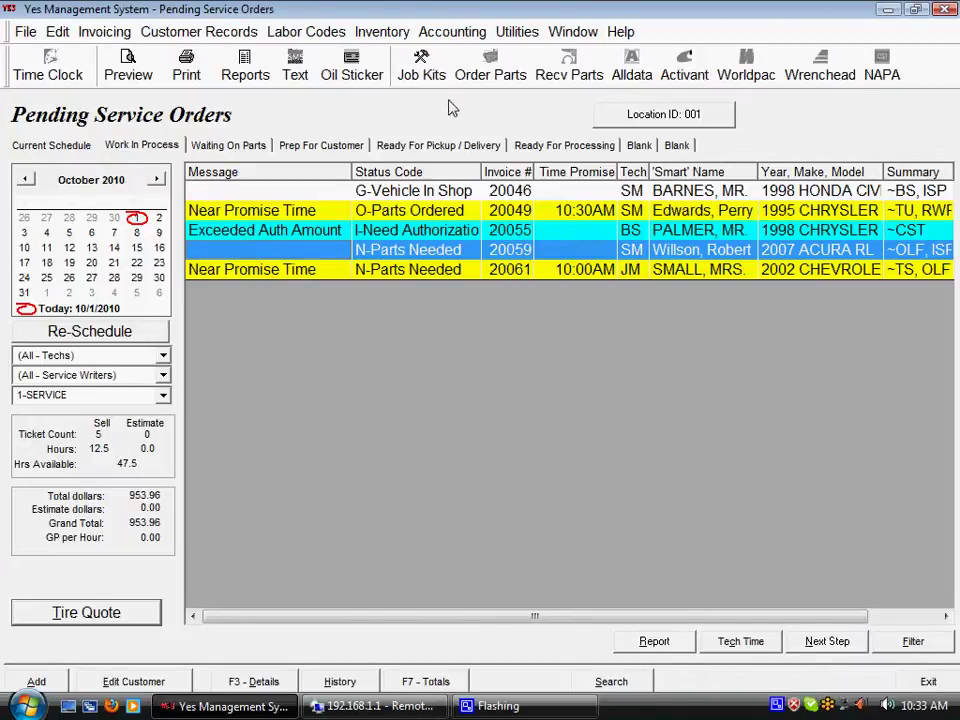
Start a new inventory part record and view its accounting information before any group is assigned.
click(385, 40)
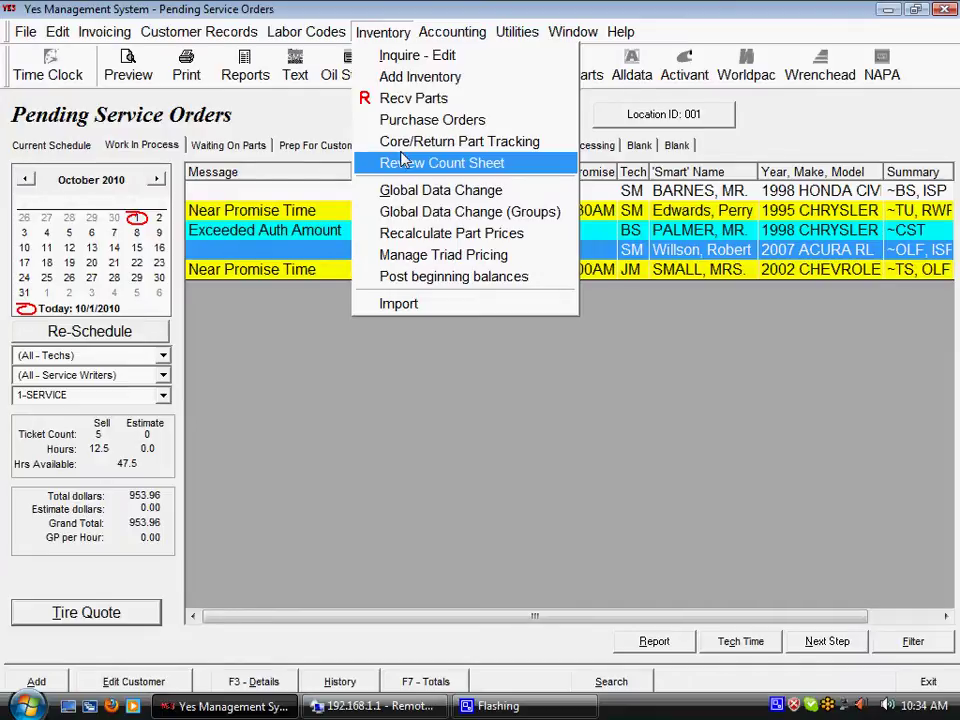
click(421, 80)
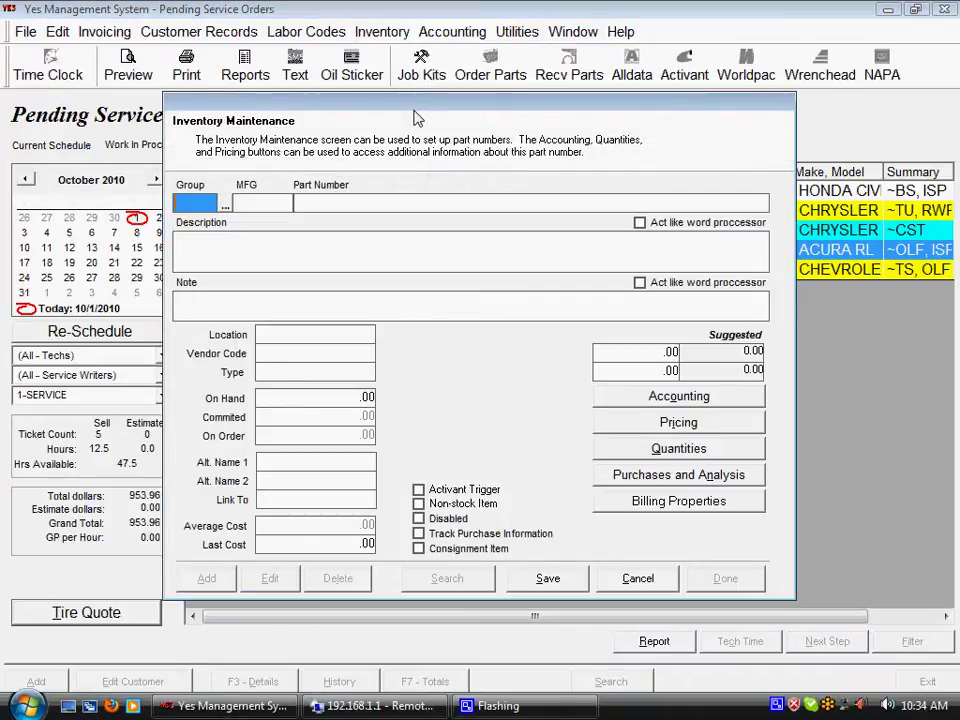
click(667, 400)
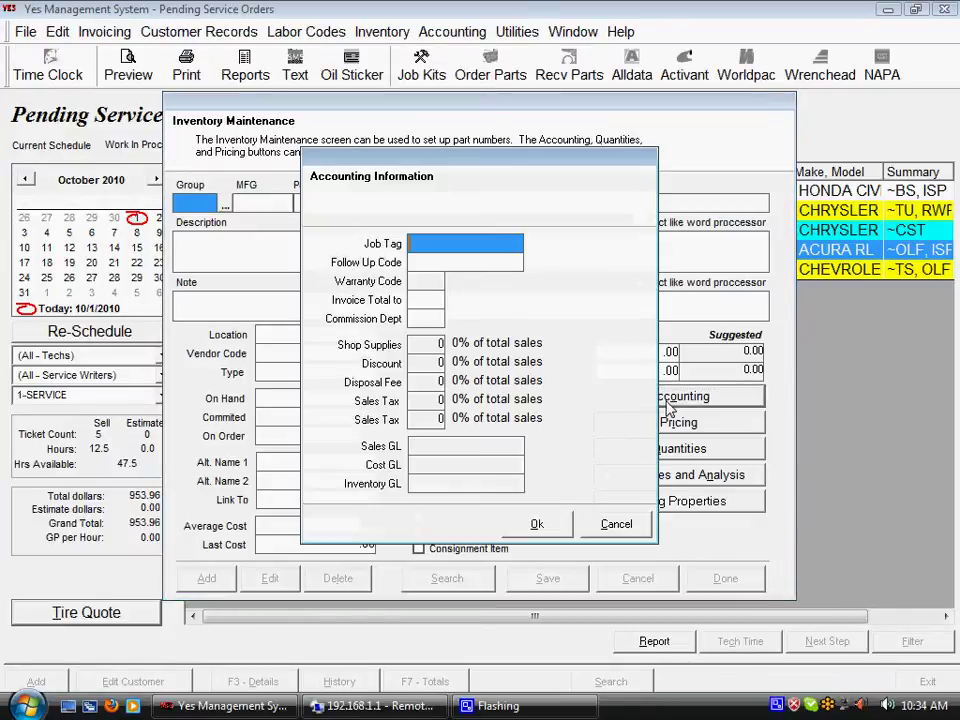
click(621, 530)
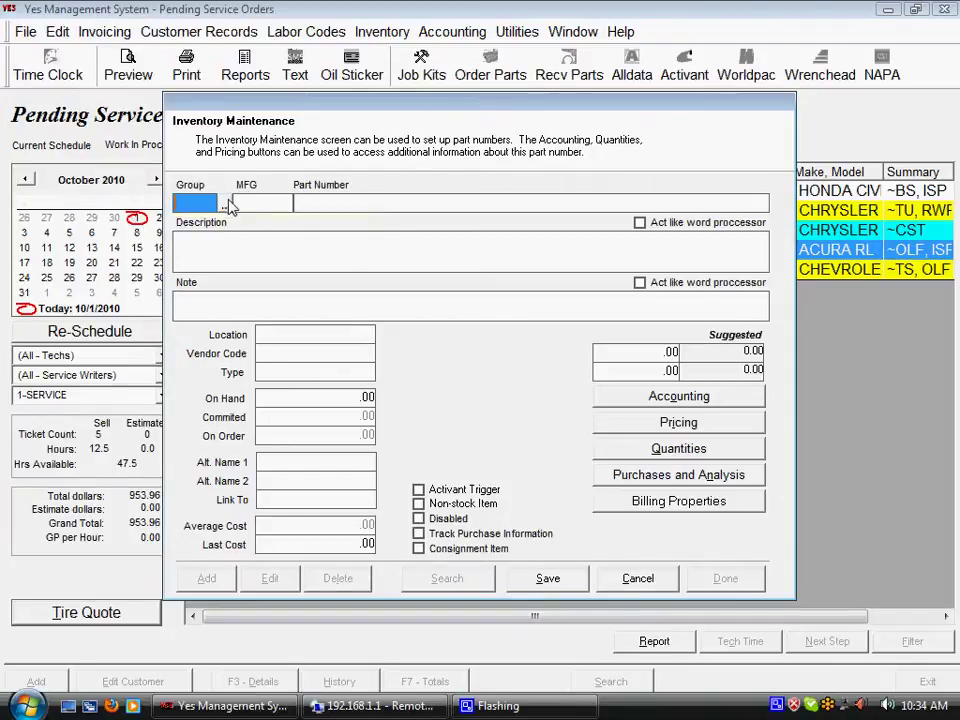
Assign group 710 OIL FILTER to the new part from the group lookup.
click(227, 204)
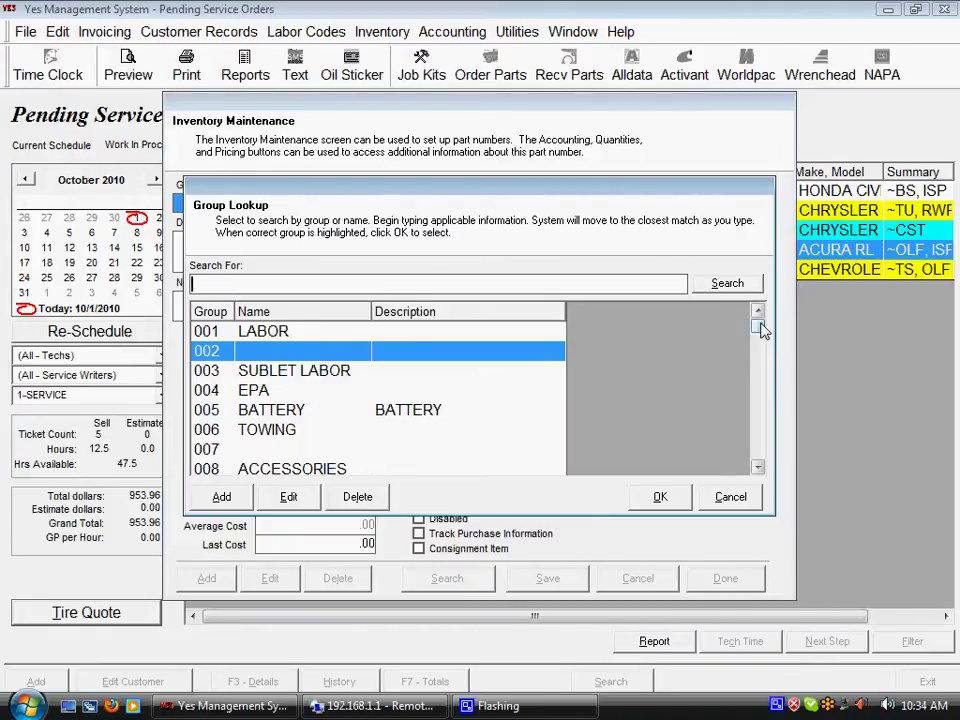
drag(759, 326, 758, 410)
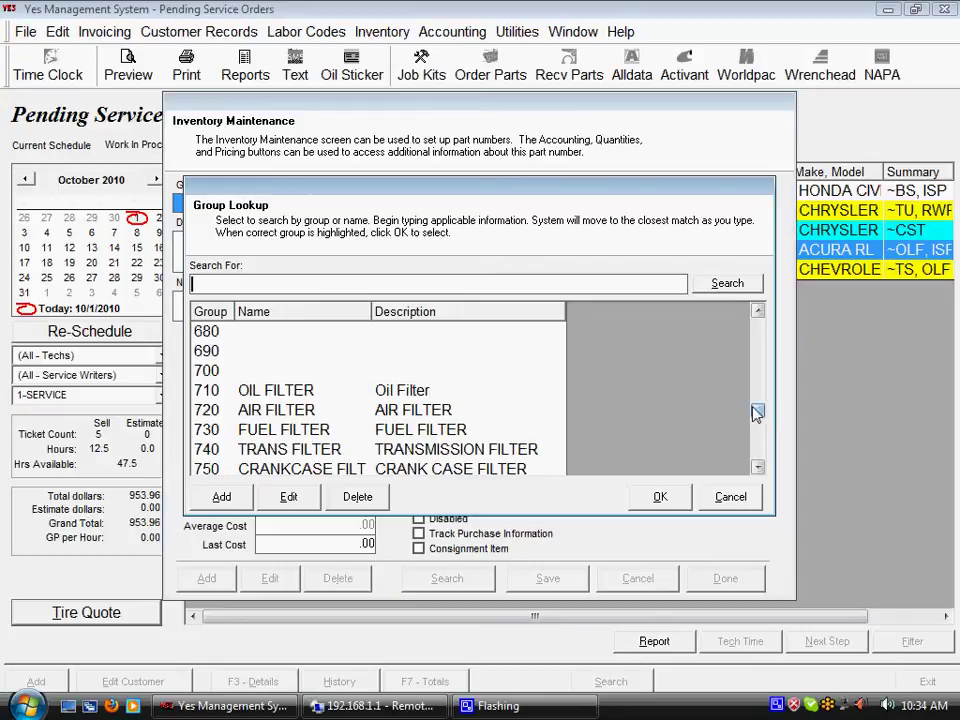
click(488, 397)
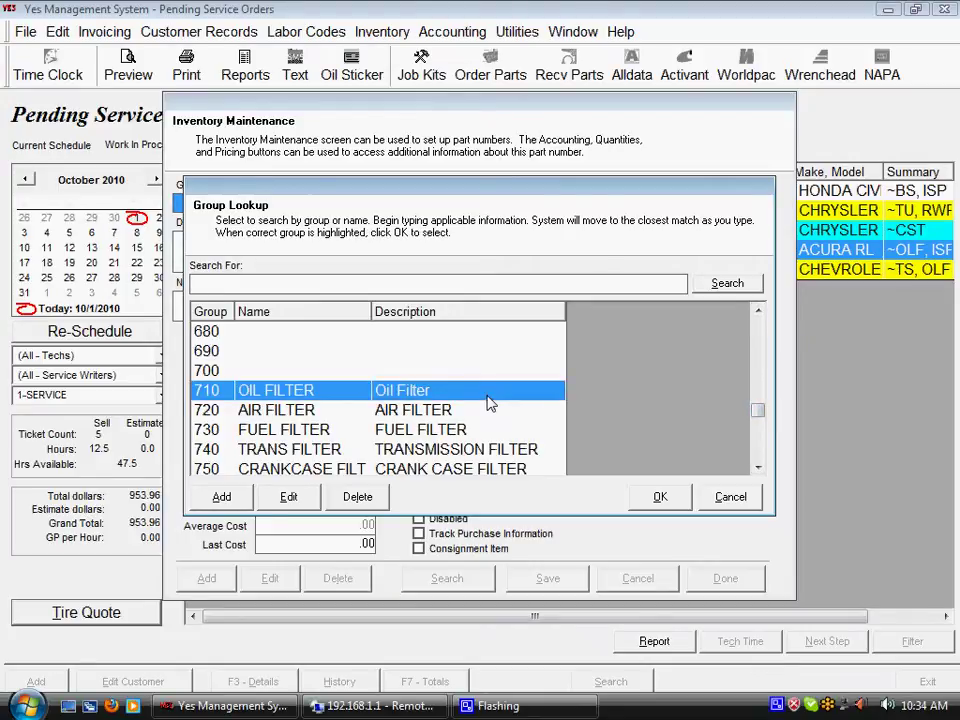
click(661, 500)
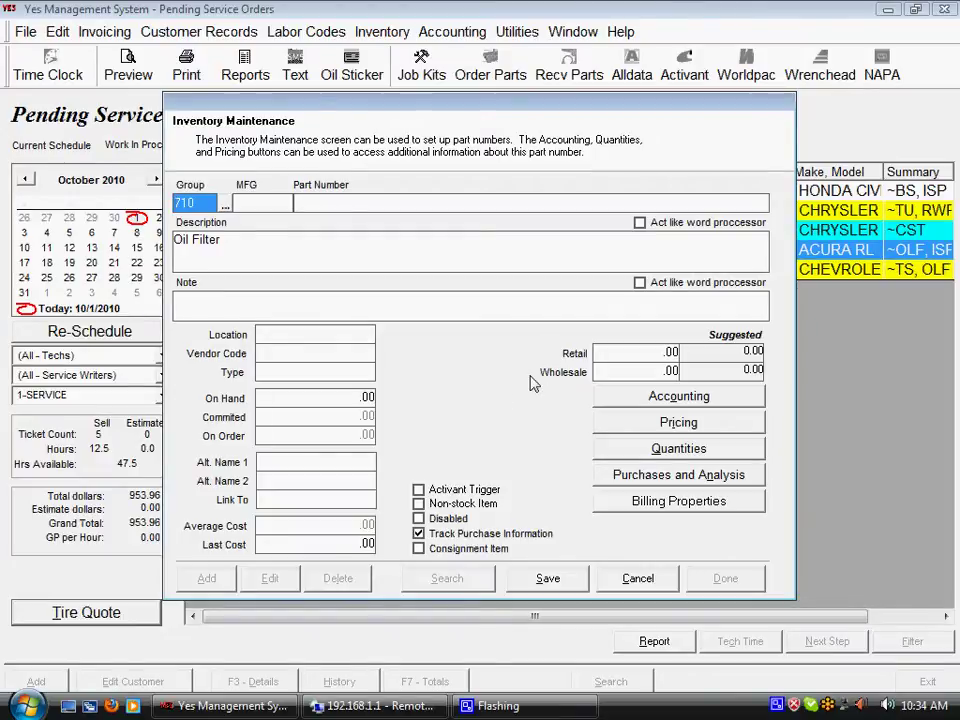
Review the description and accounting information filled in from the part's group.
click(231, 249)
click(228, 242)
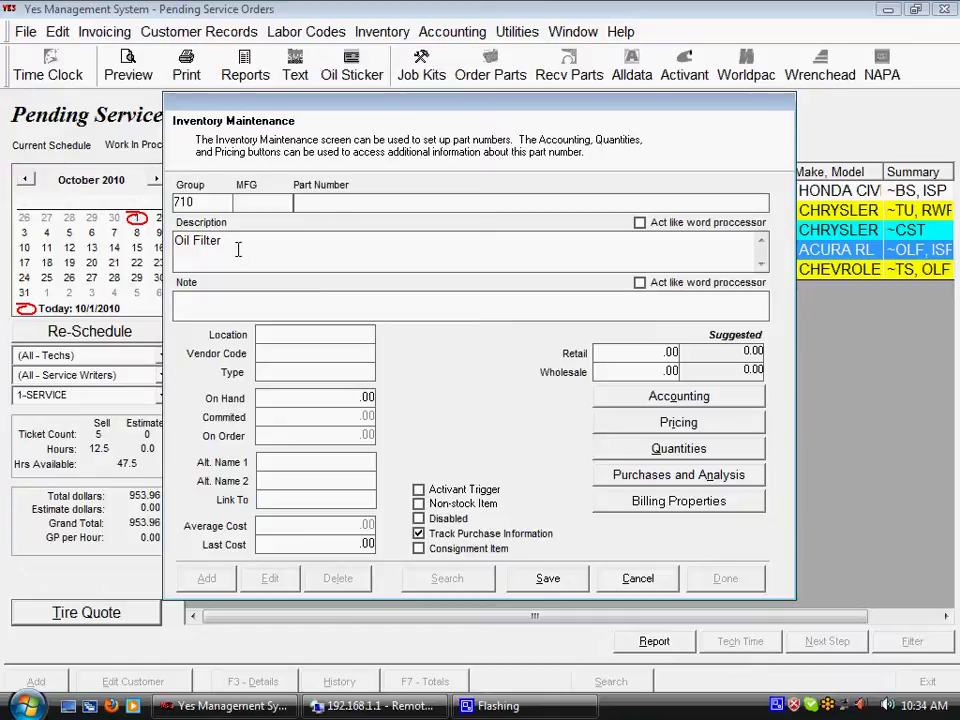
click(618, 398)
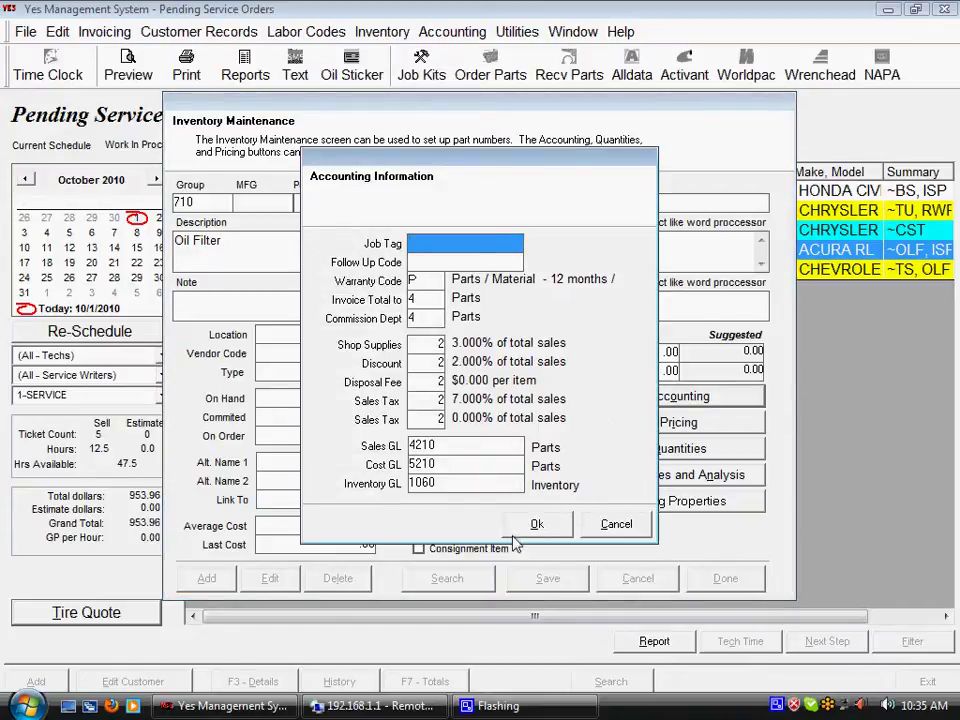
click(535, 524)
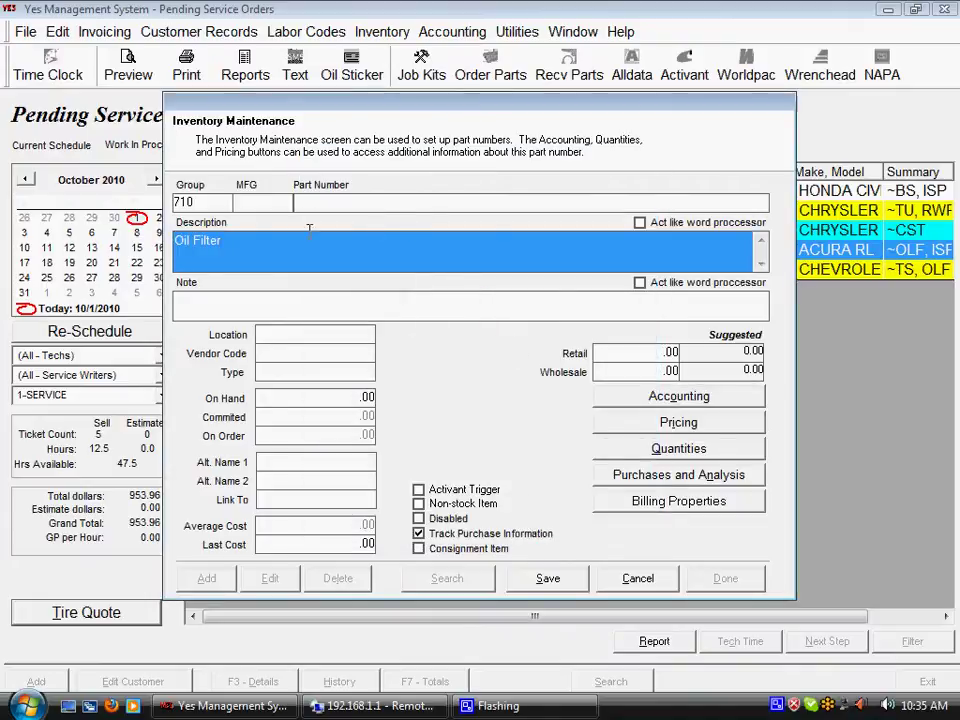
Enter PF116 as the part number with no manufacturer, save the part, and close the blank entry form that follows.
click(245, 204)
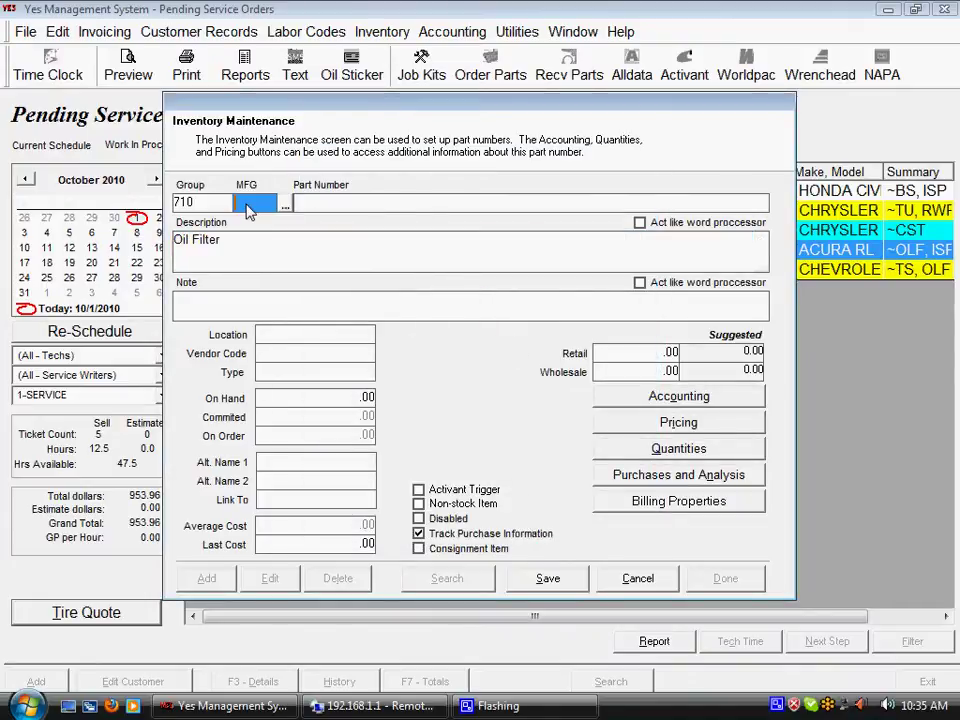
click(316, 204)
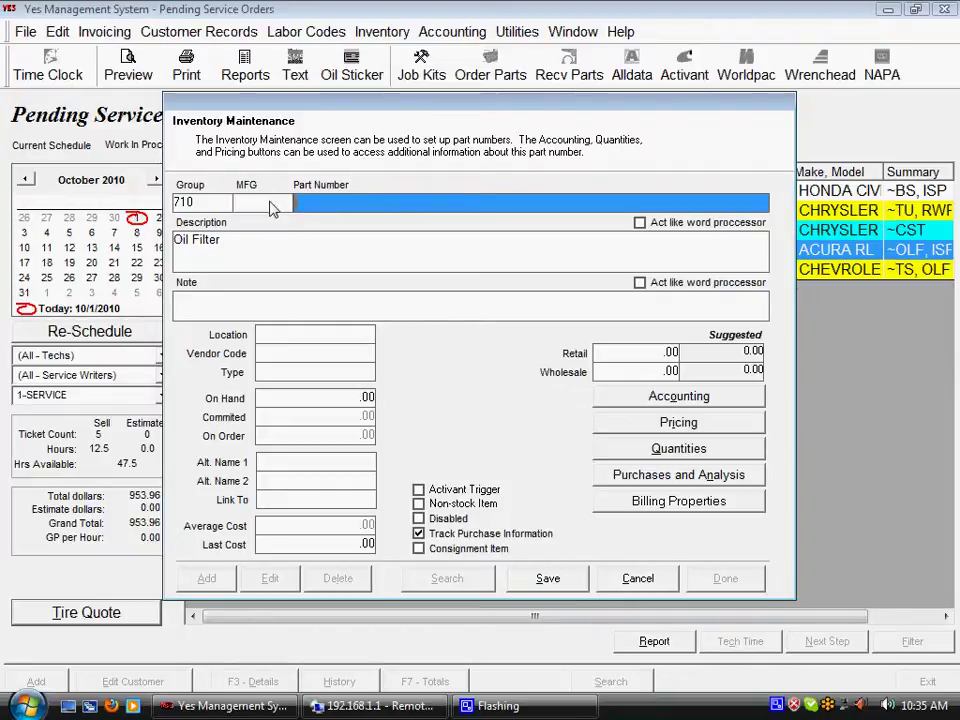
key(shift+Tab)
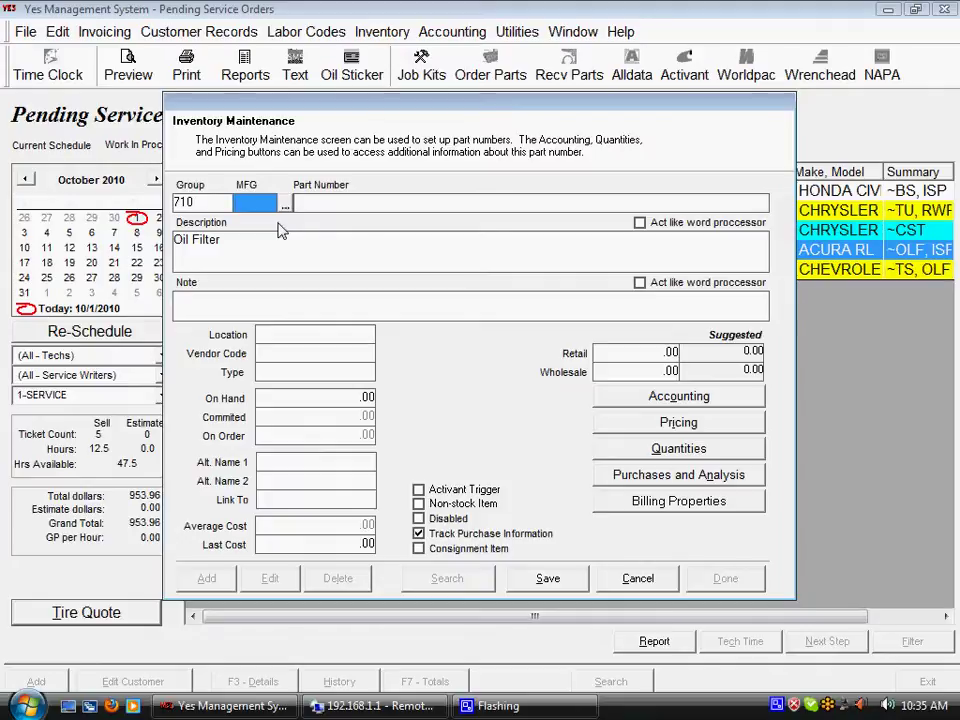
click(300, 204)
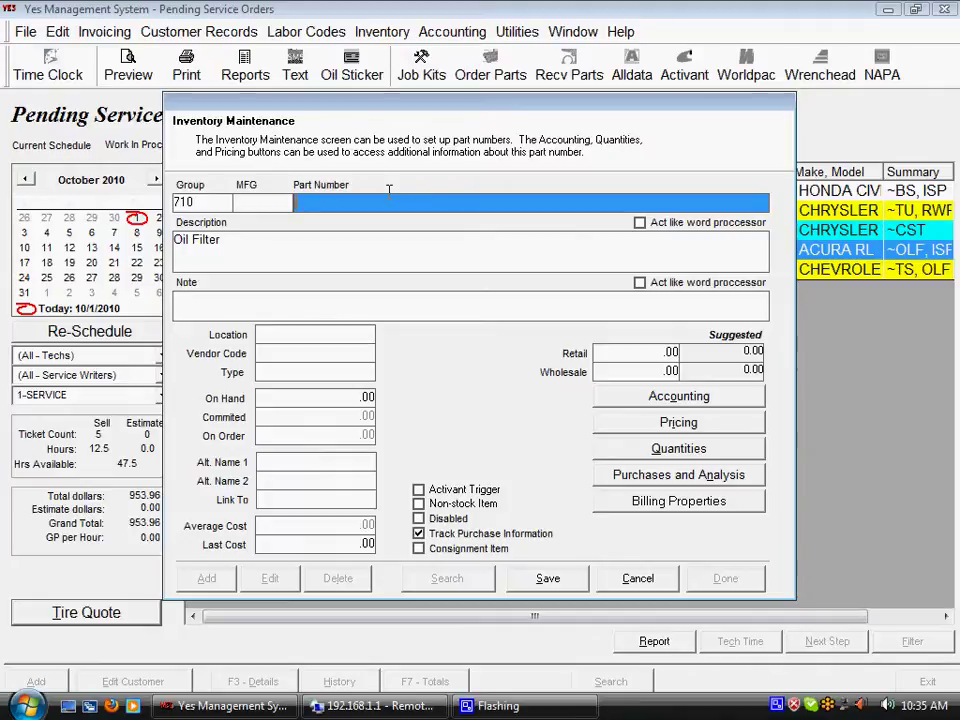
text(PF)
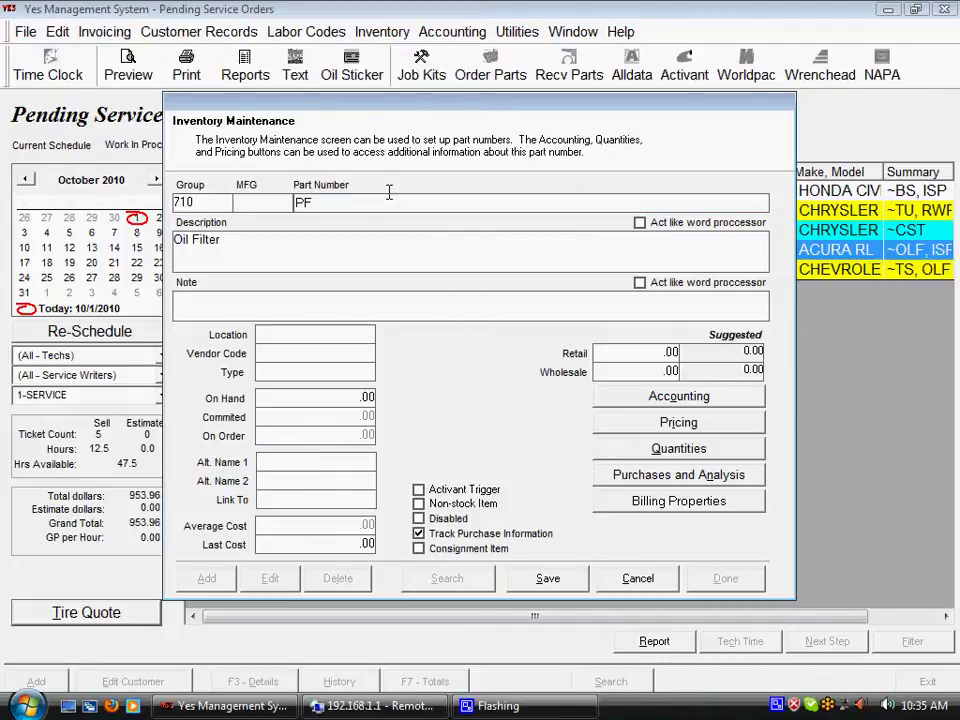
text(116)
key(Return)
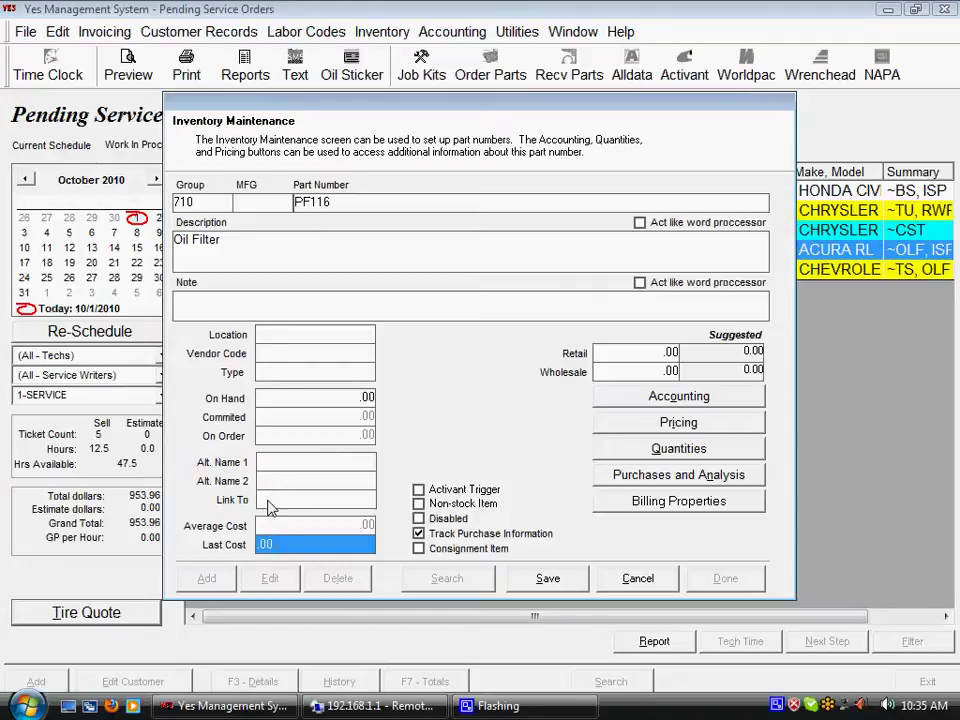
click(551, 580)
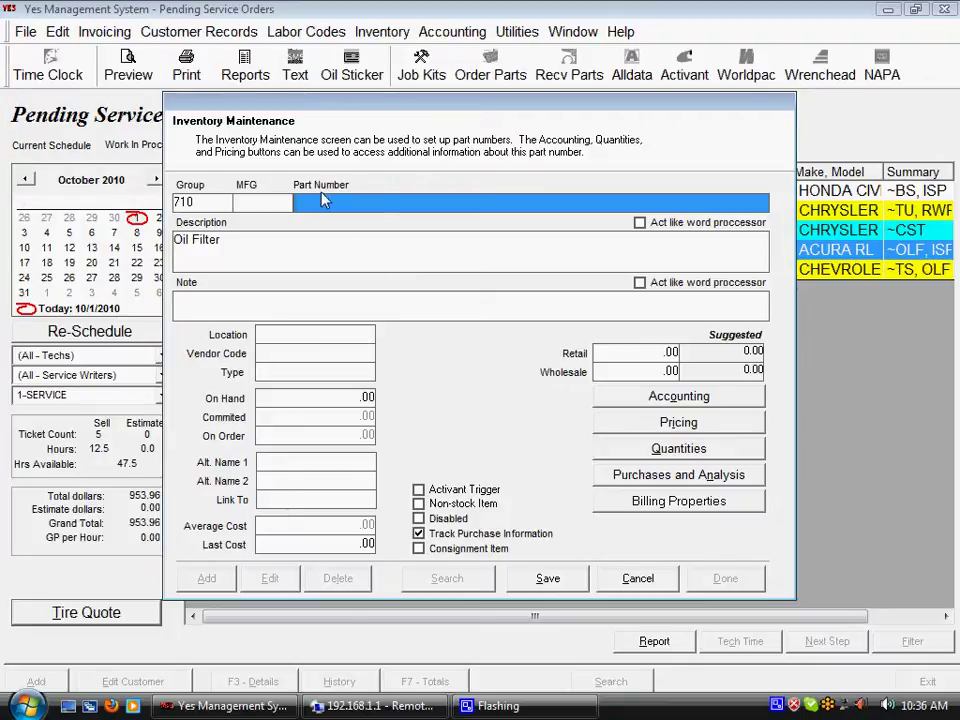
click(640, 580)
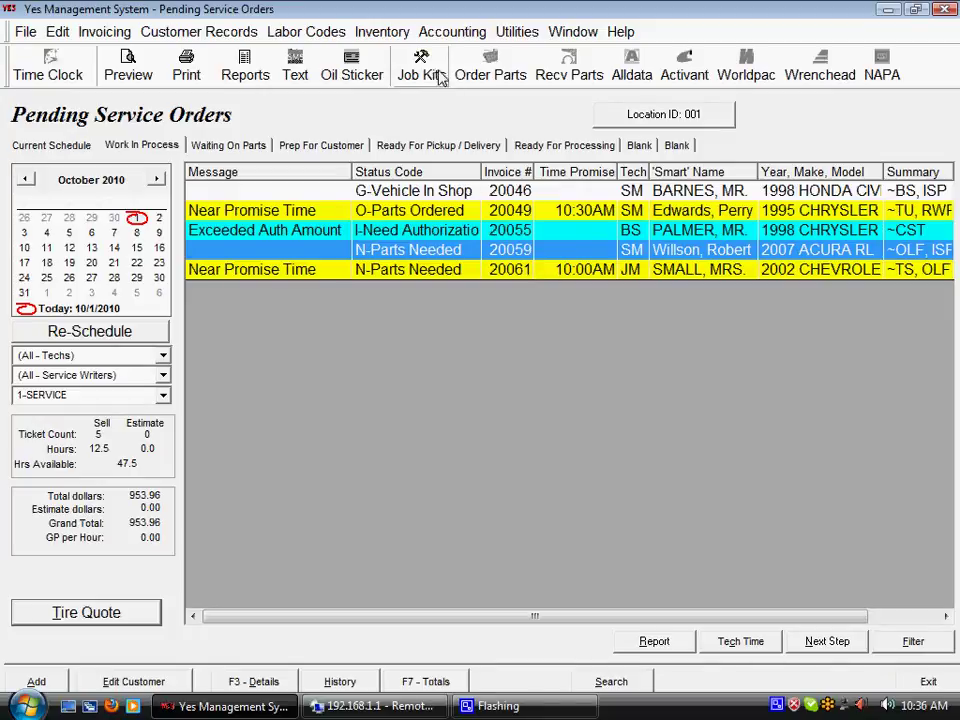
Search the inventory for "pf" and open part PF116 from group 710.
click(380, 33)
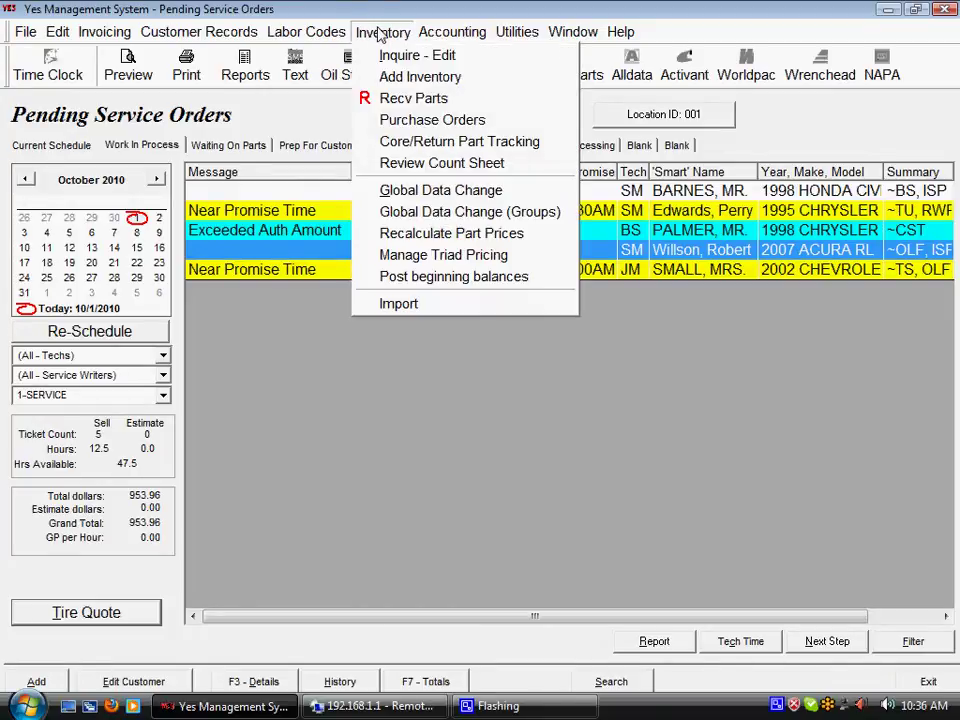
click(395, 56)
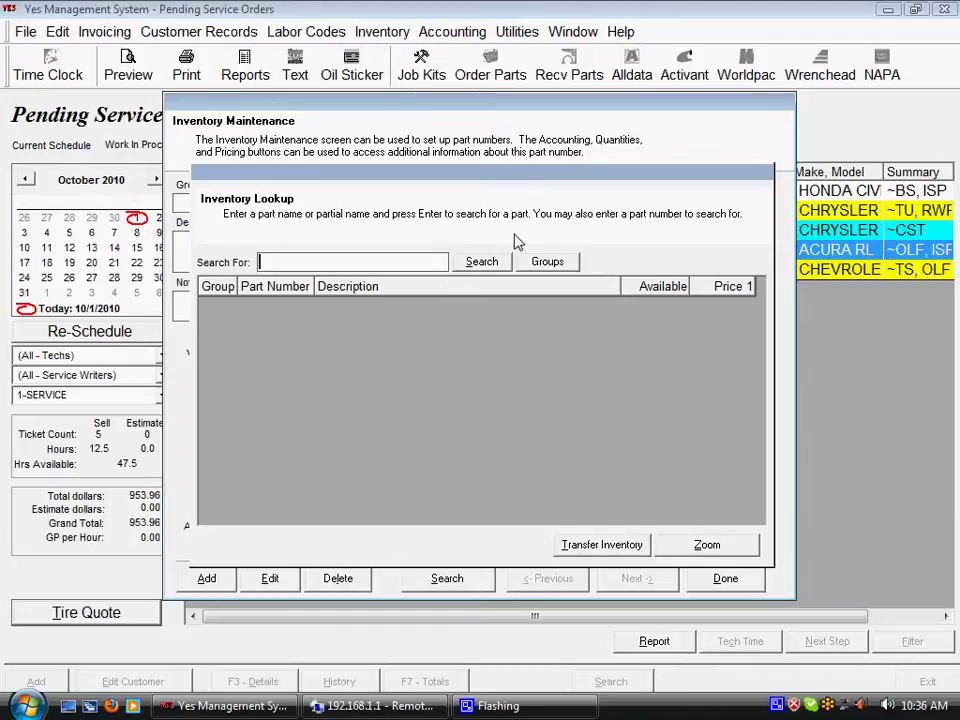
text(pf)
key(Return)
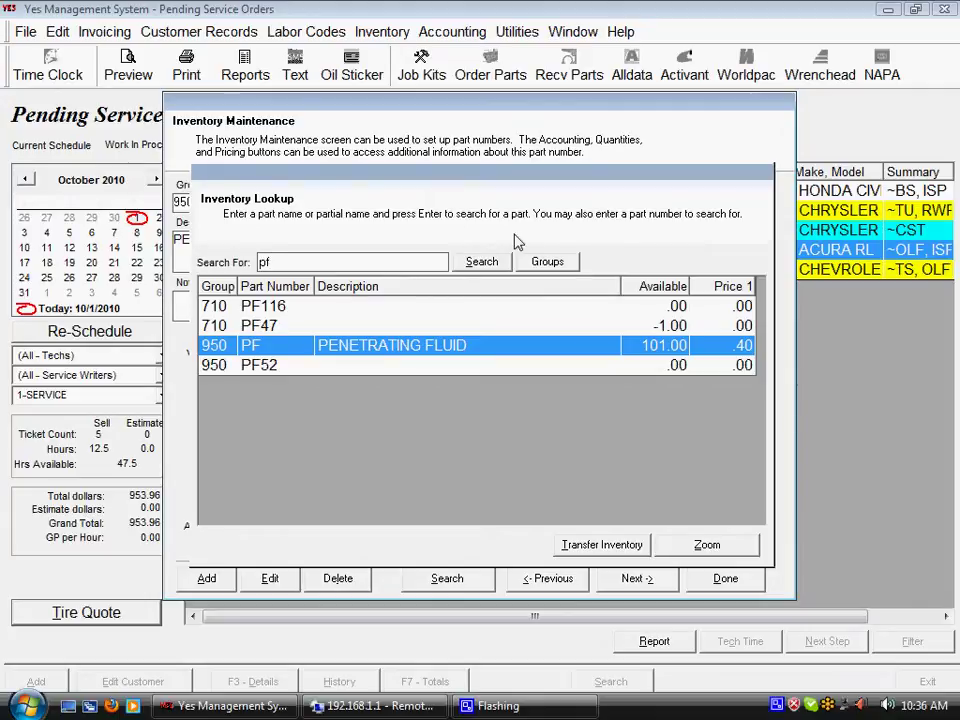
key(Up)
key(Up)
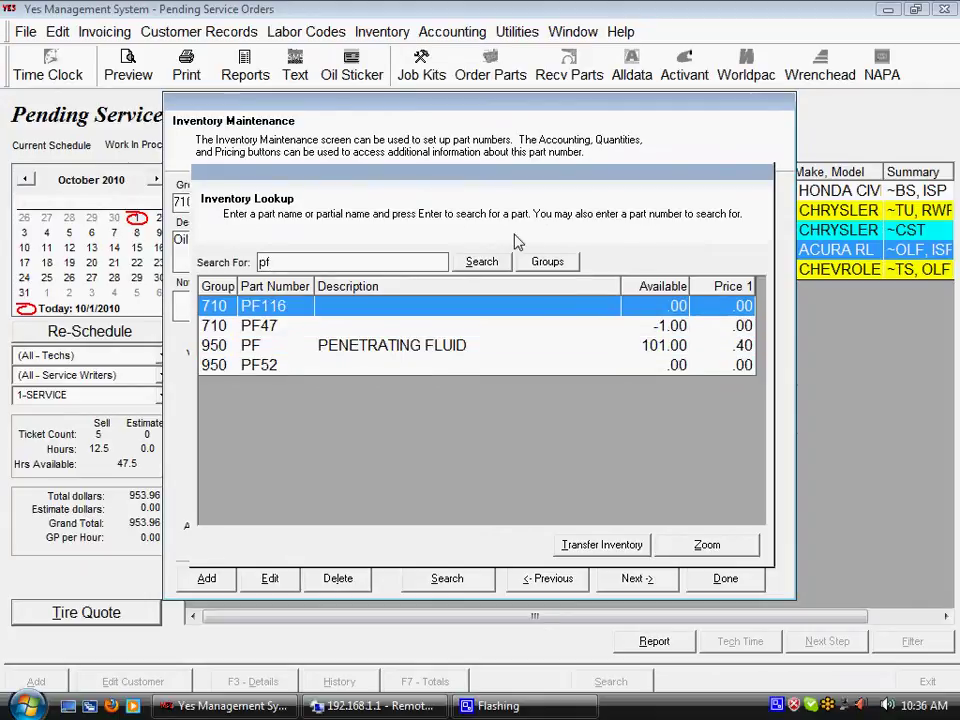
key(Down)
key(Down)
key(Up)
key(Up)
key(Return)
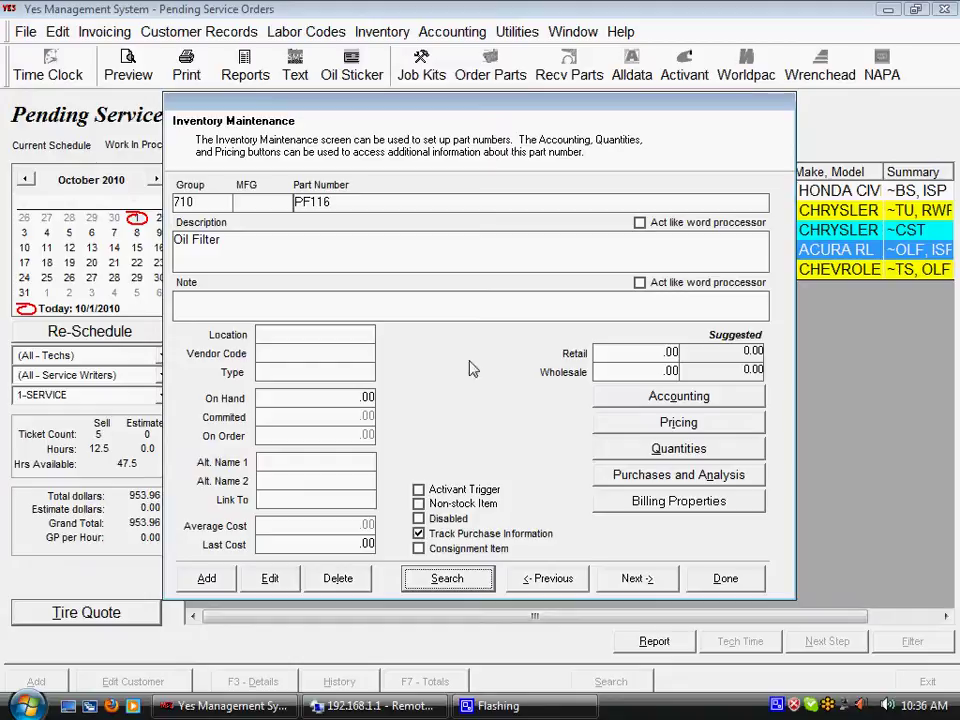
Edit part PF116 and set its vendor code to NAPA, leaving the location blank.
click(262, 330)
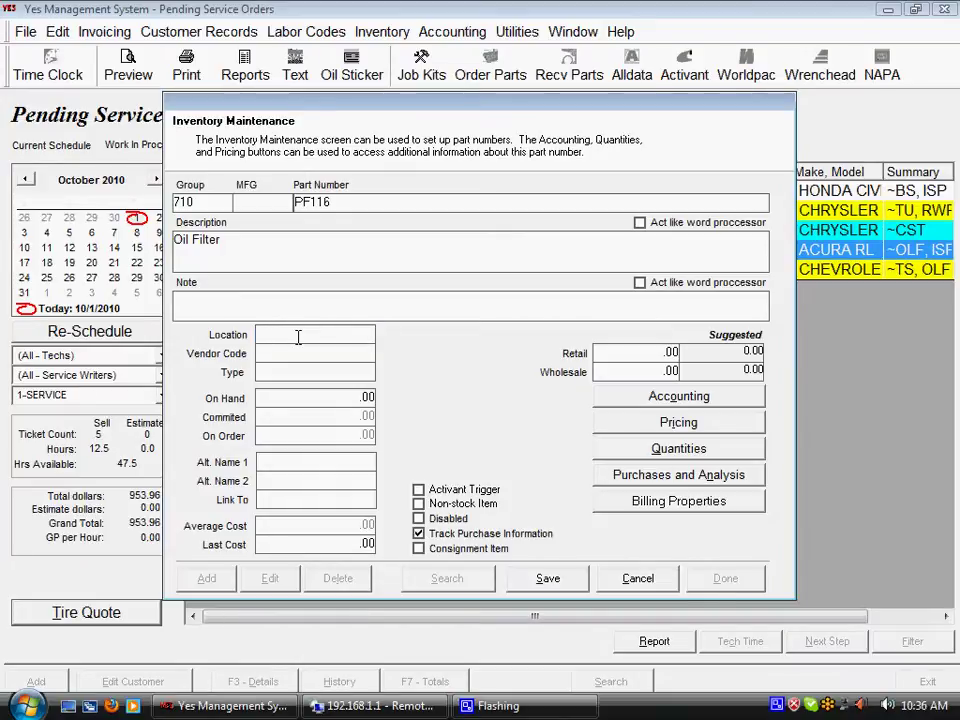
click(298, 337)
click(312, 343)
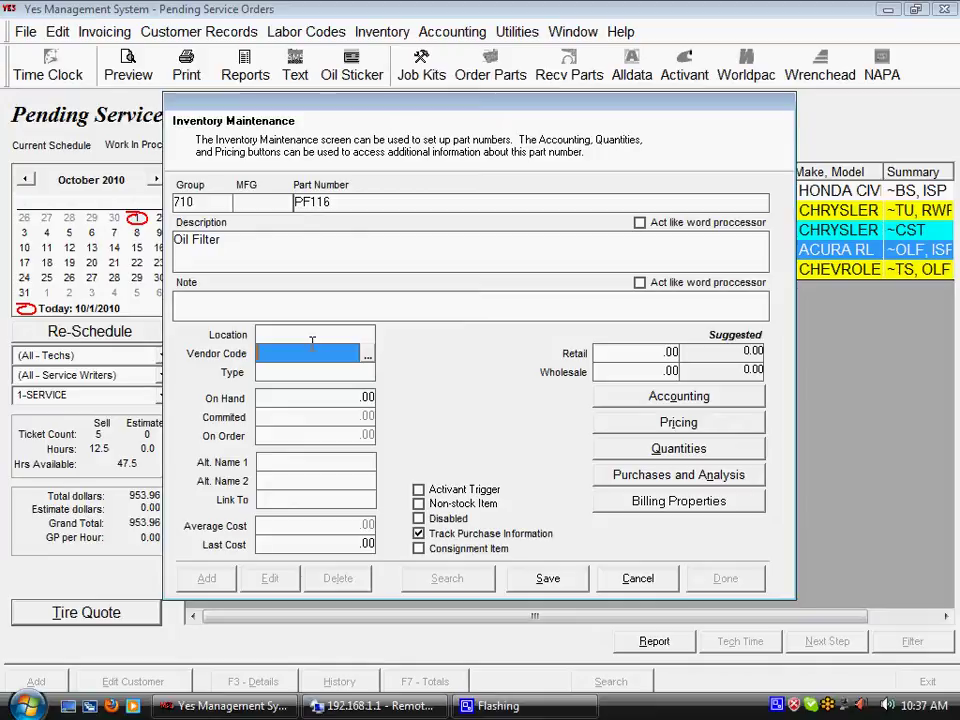
text(NAPA)
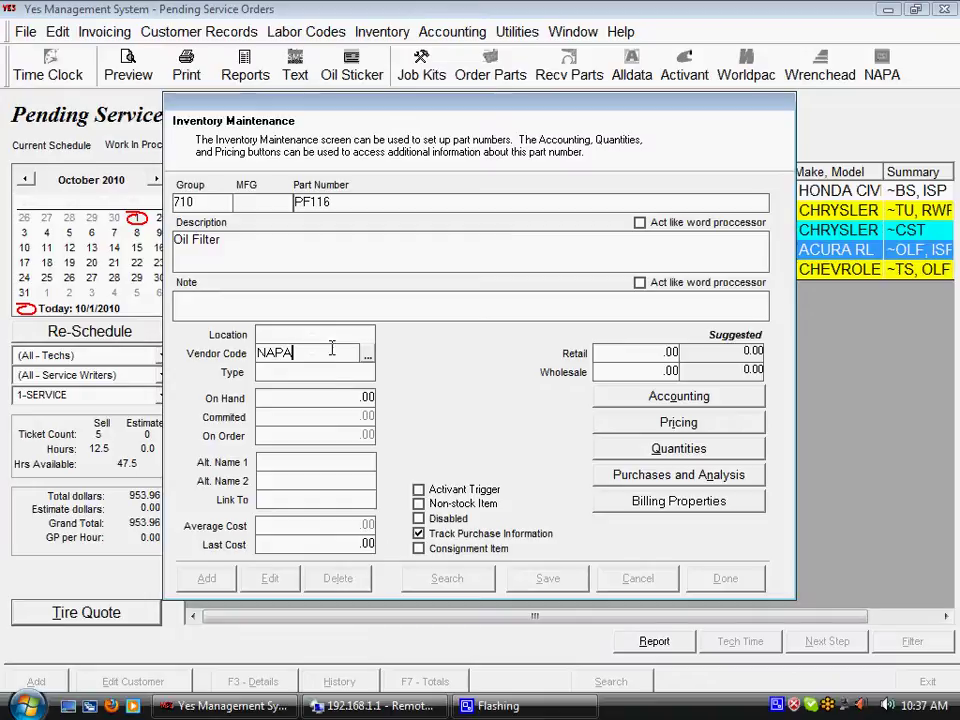
Review the part's On Hand, Alt. Name 1, Alt. Name 2, Link To, Part Number and Last Cost fields.
click(330, 398)
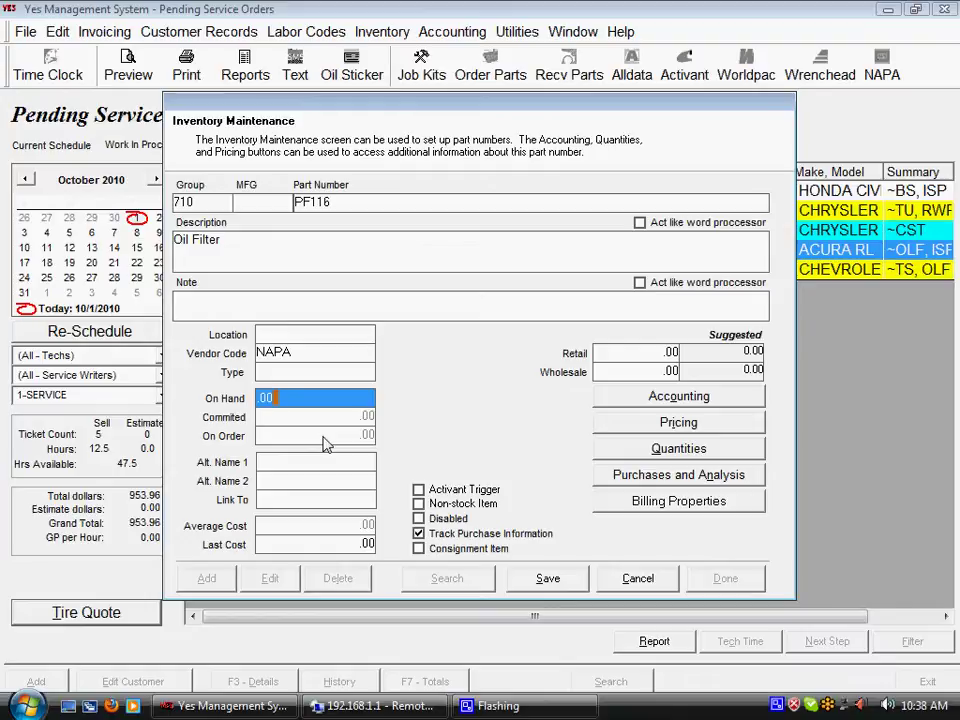
click(315, 465)
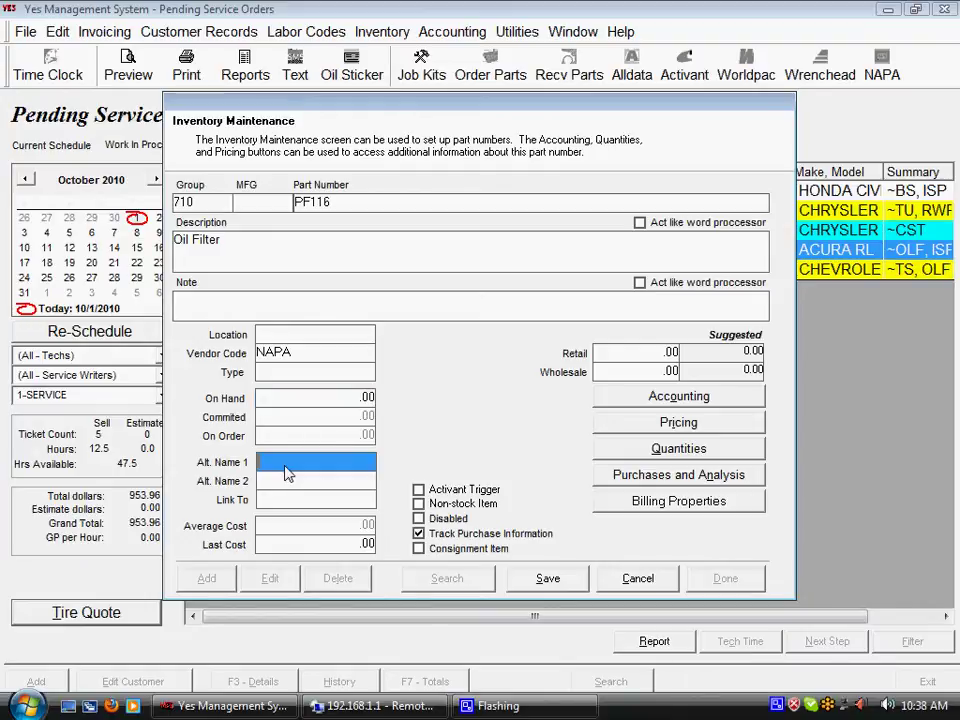
click(286, 488)
click(285, 469)
click(285, 481)
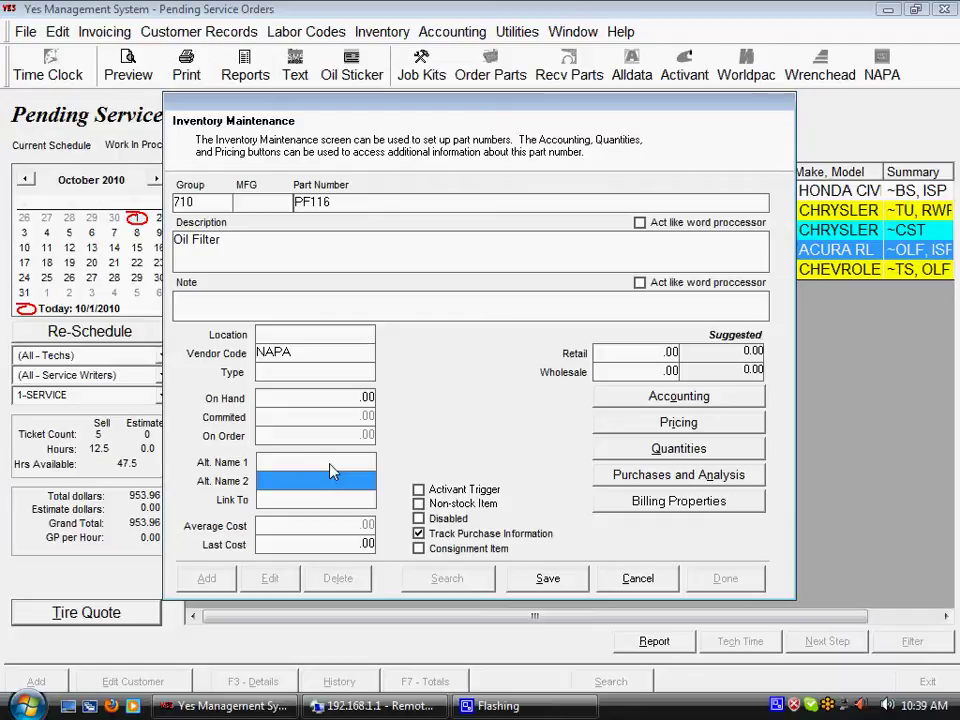
click(265, 498)
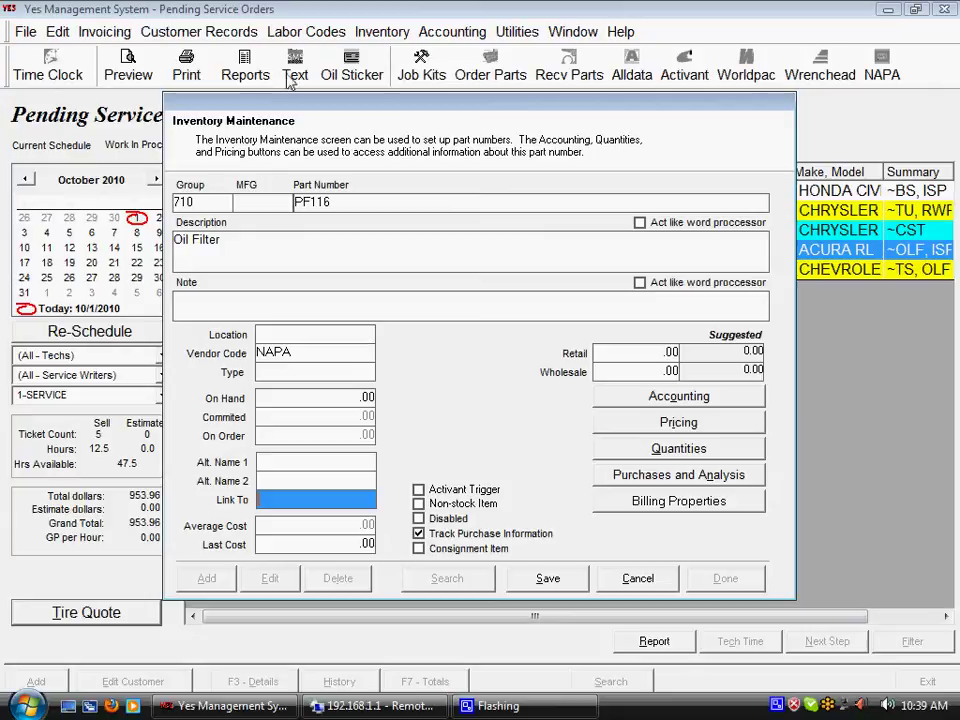
click(362, 205)
click(362, 202)
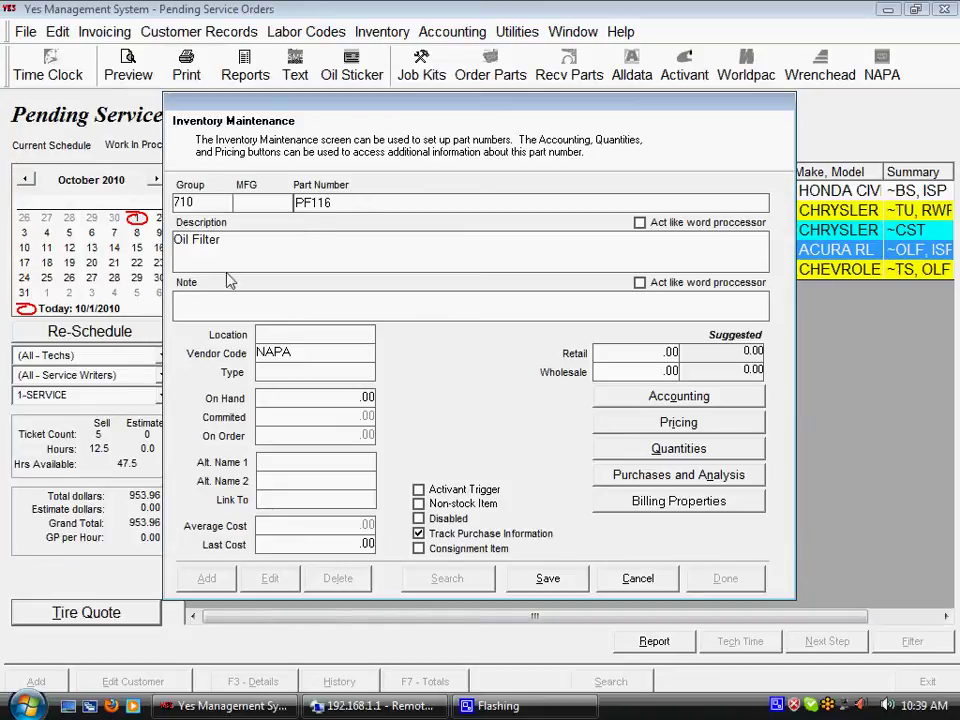
click(276, 502)
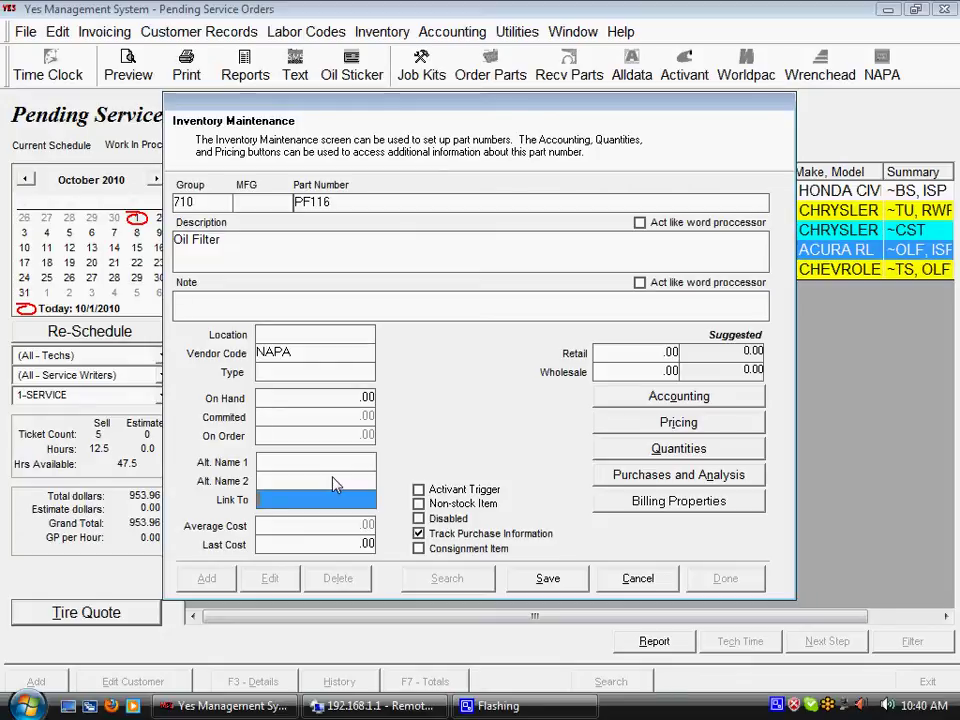
click(305, 545)
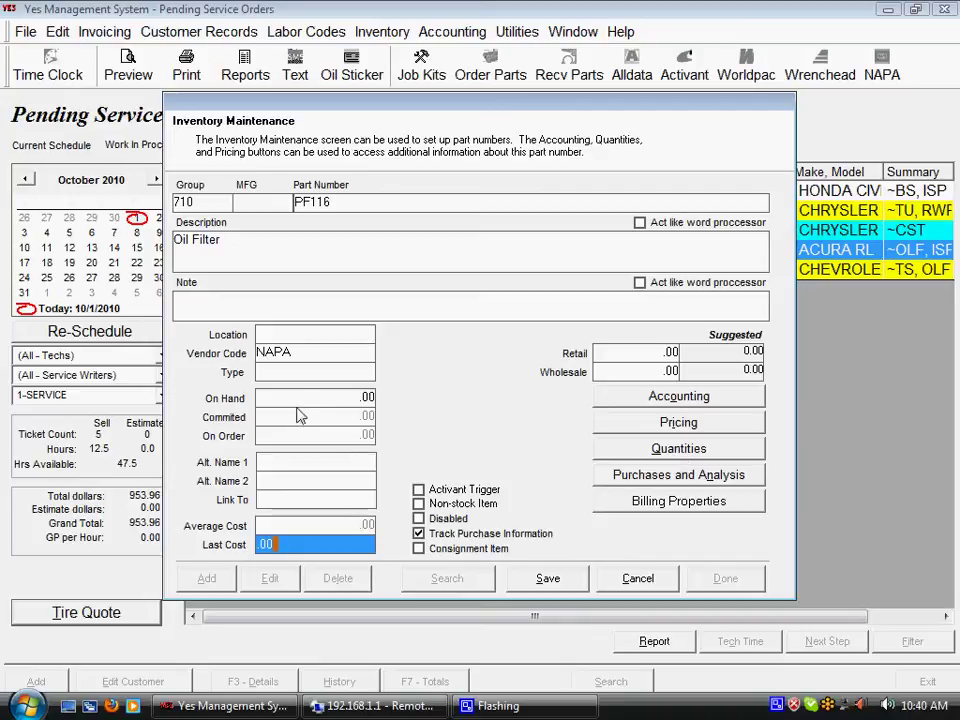
Open the quantity information for part PF116 and set Min On Hand to 4 and Max On Hand to 10.
click(660, 452)
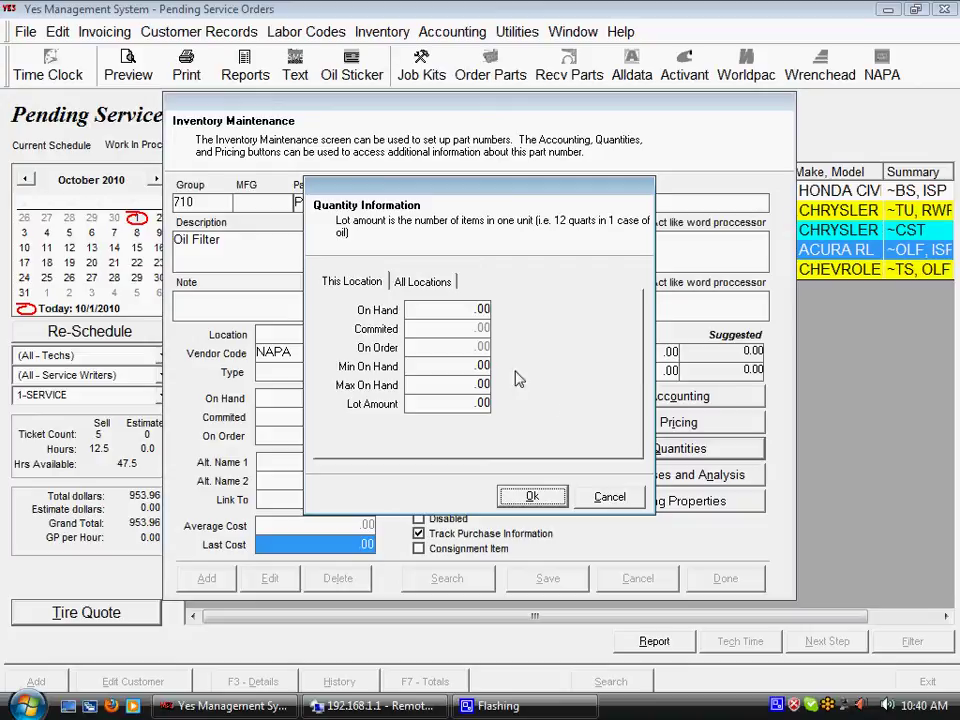
click(434, 369)
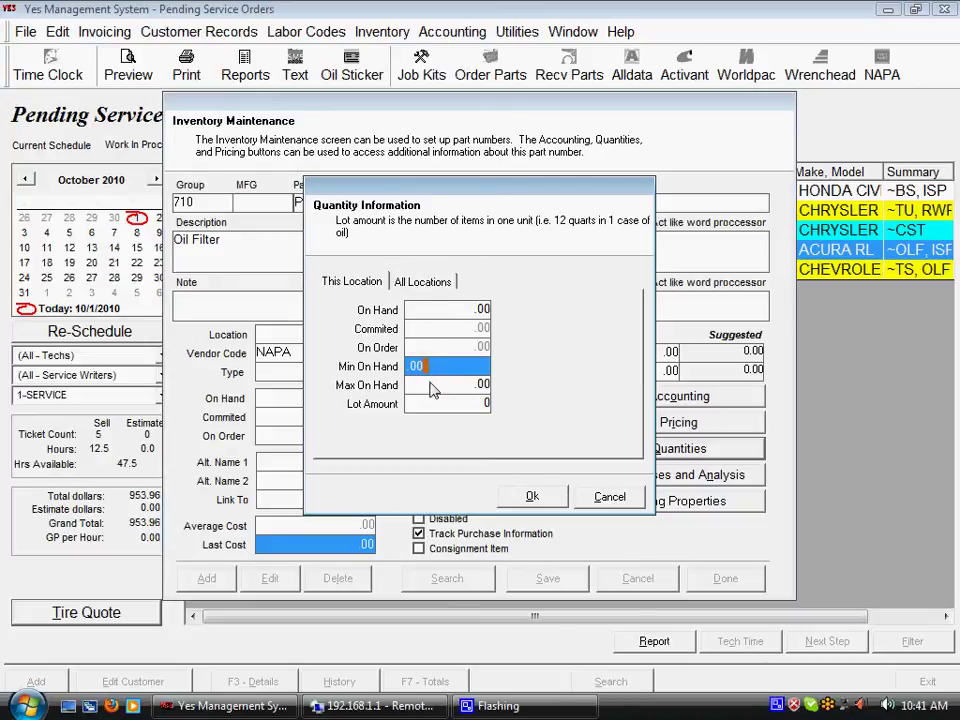
click(433, 391)
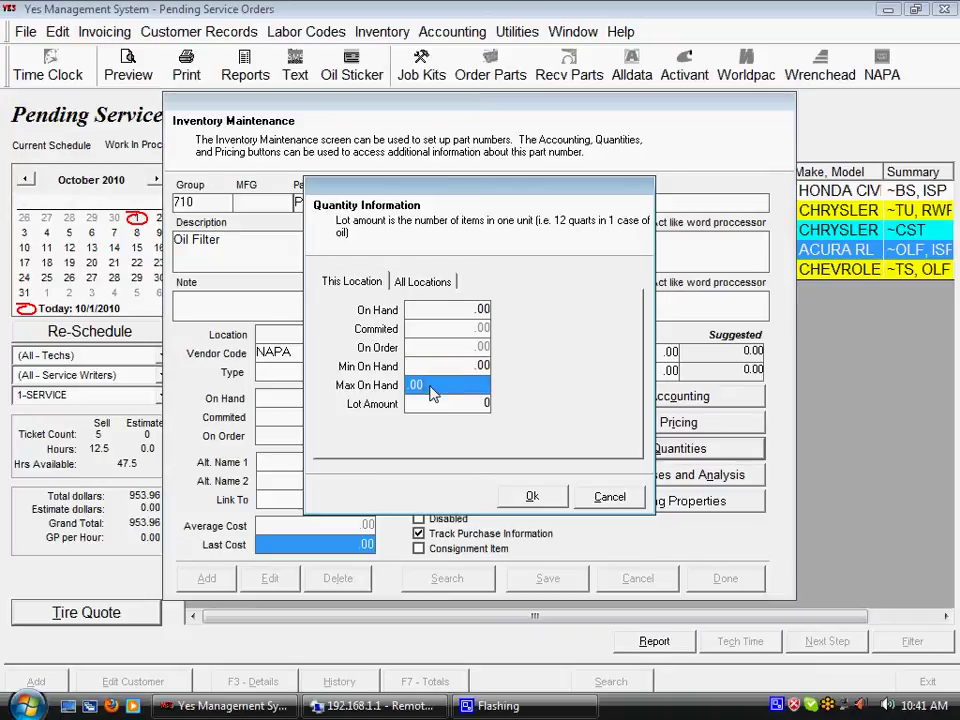
click(435, 405)
click(424, 368)
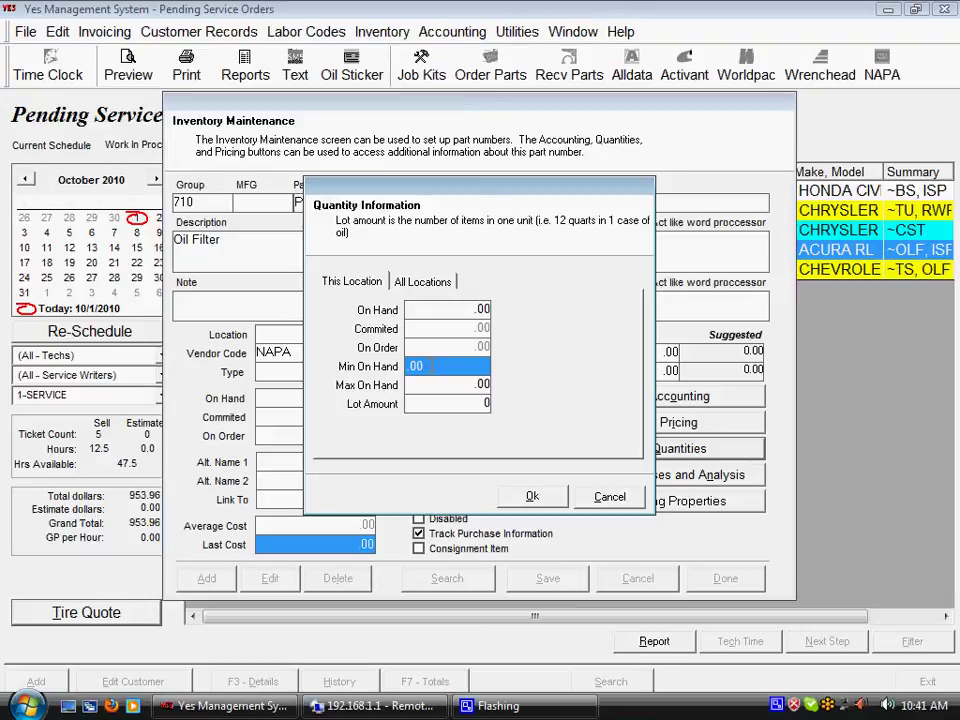
click(447, 388)
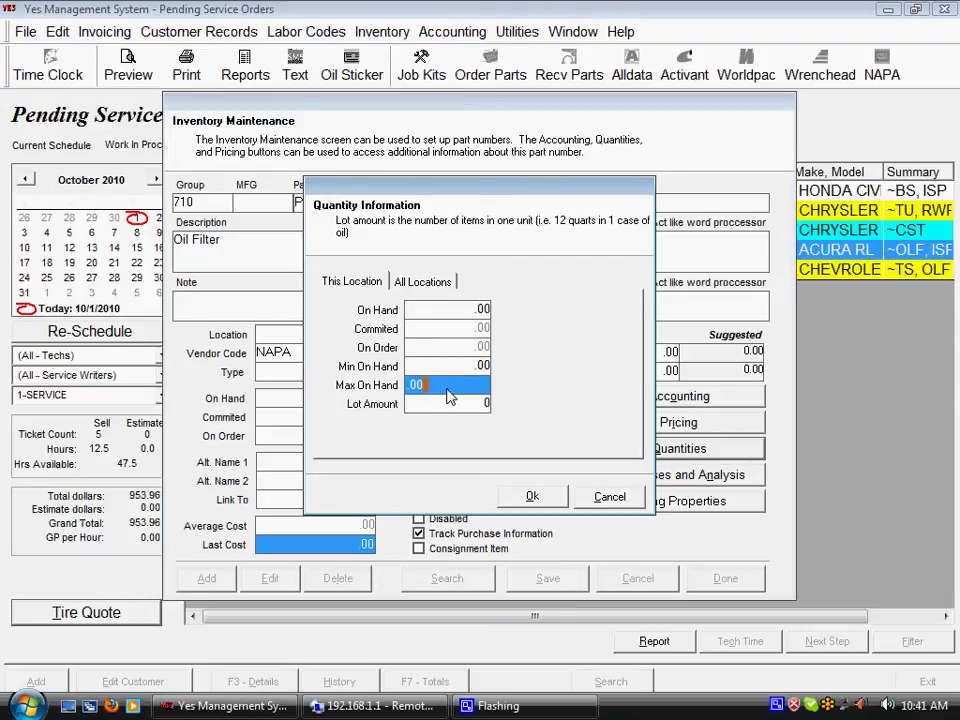
click(440, 367)
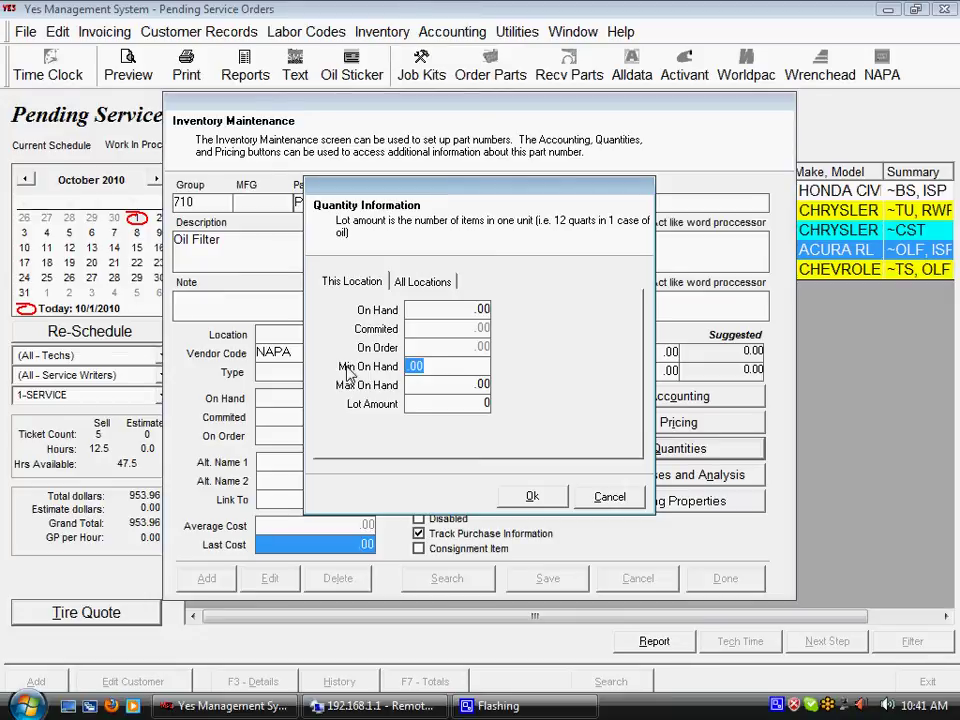
text(4)
click(416, 386)
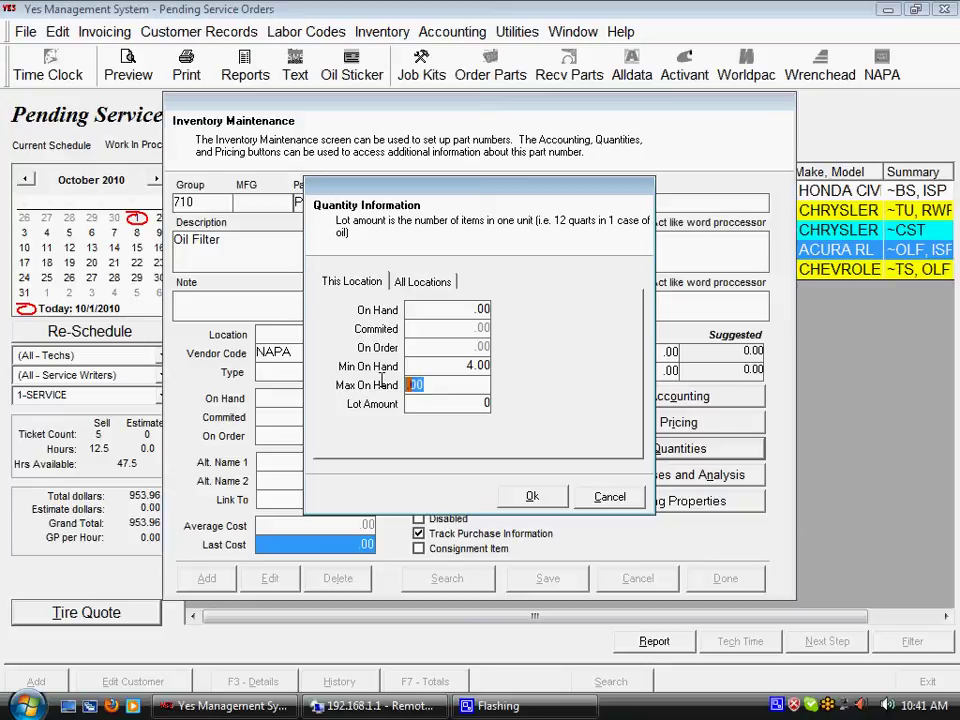
text(10)
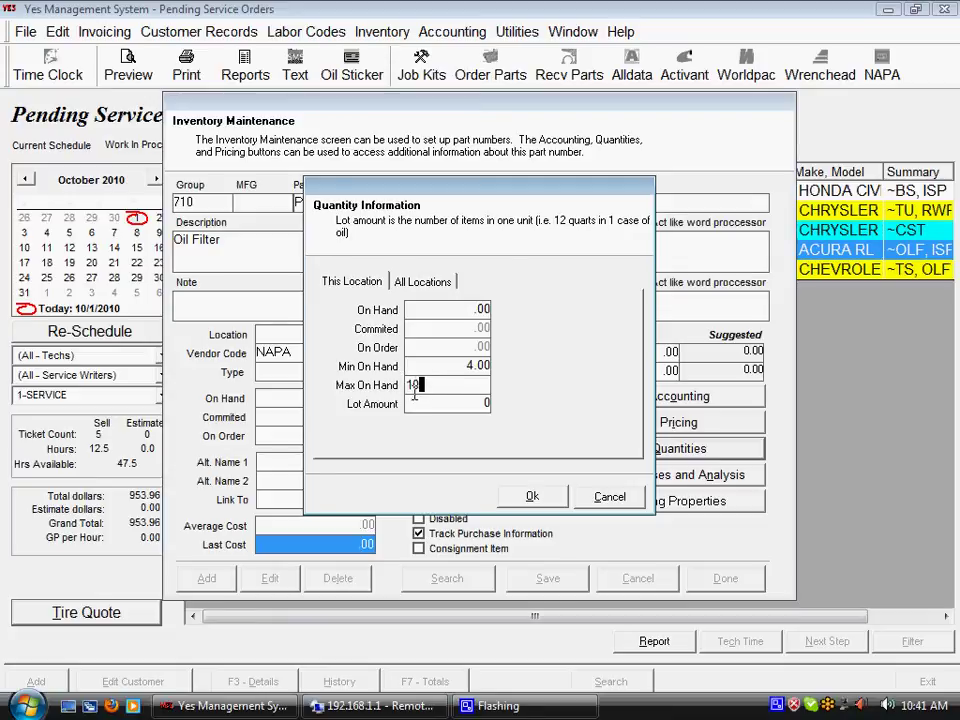
Try a lot amount of 4, clear the entry again, and accept the part's quantity information.
key(Tab)
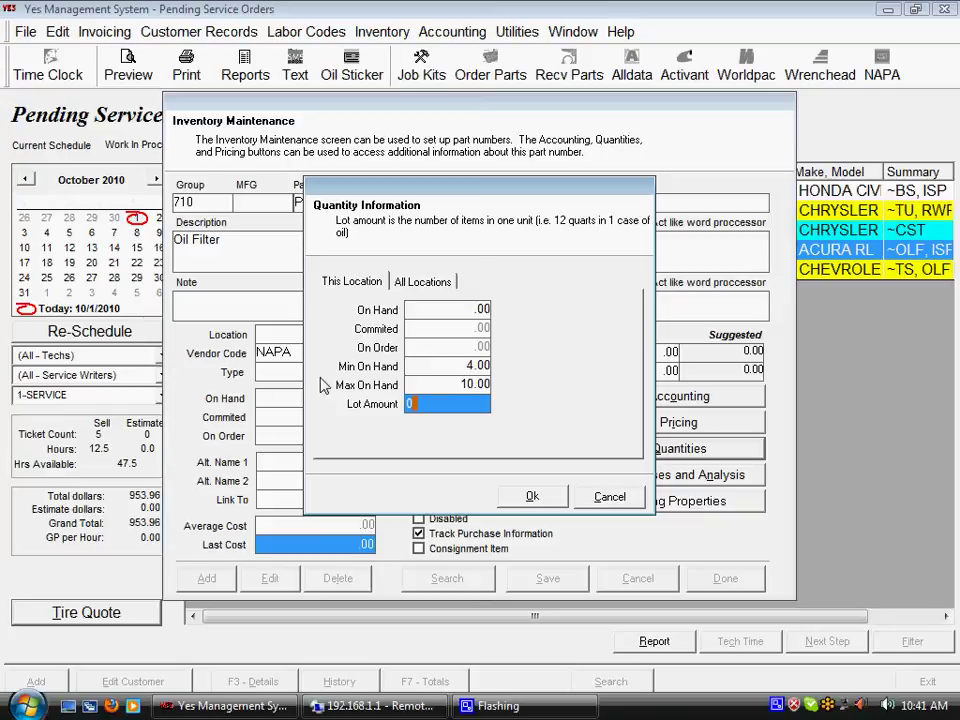
text(4)
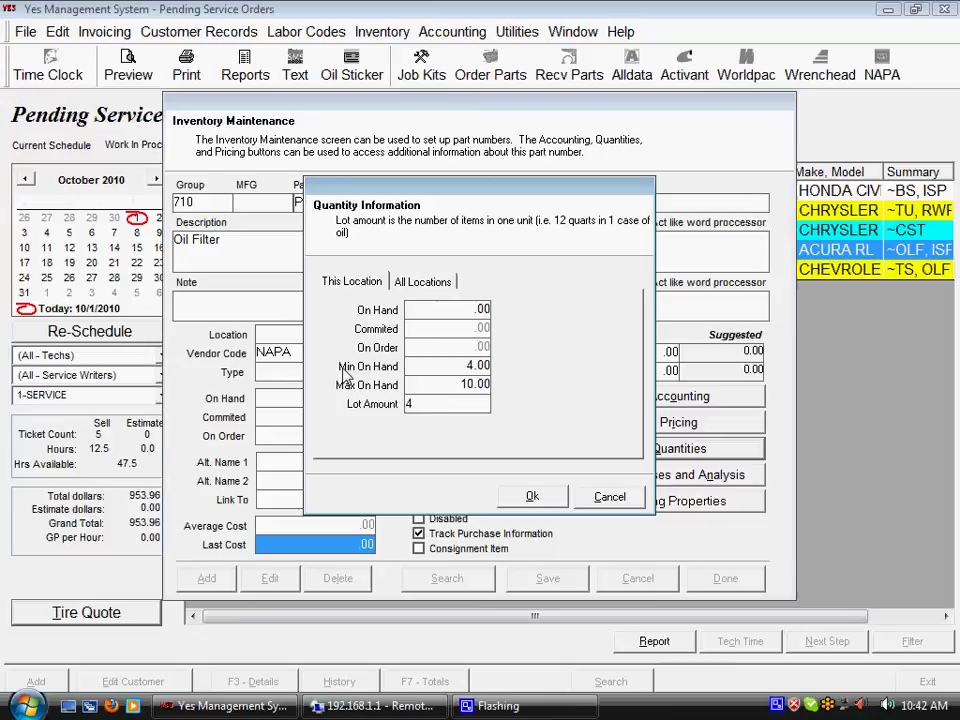
key(BackSpace)
click(528, 496)
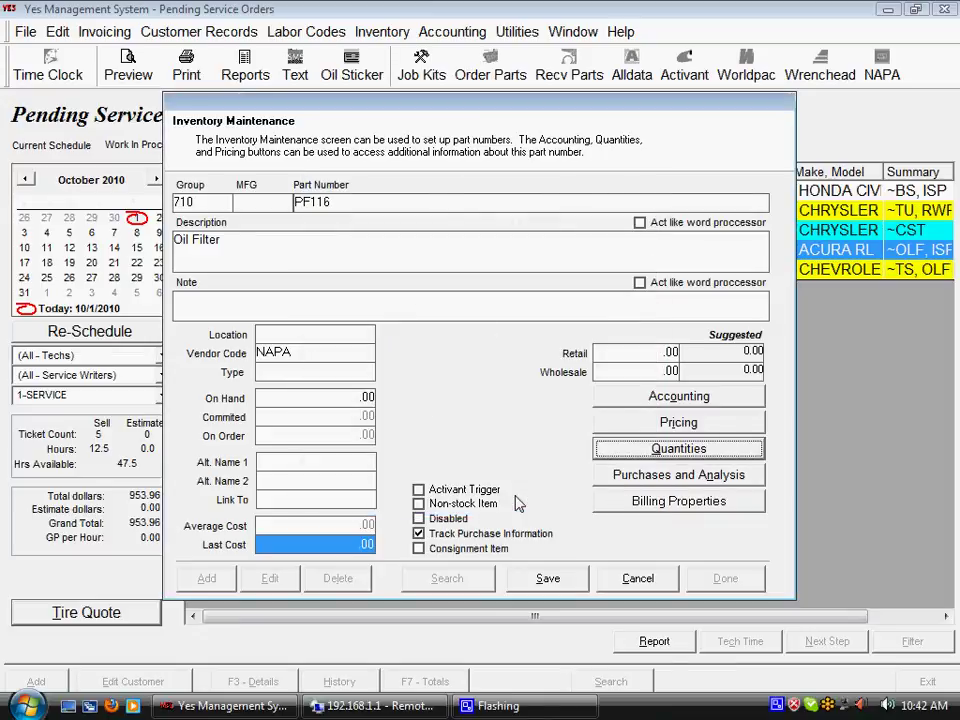